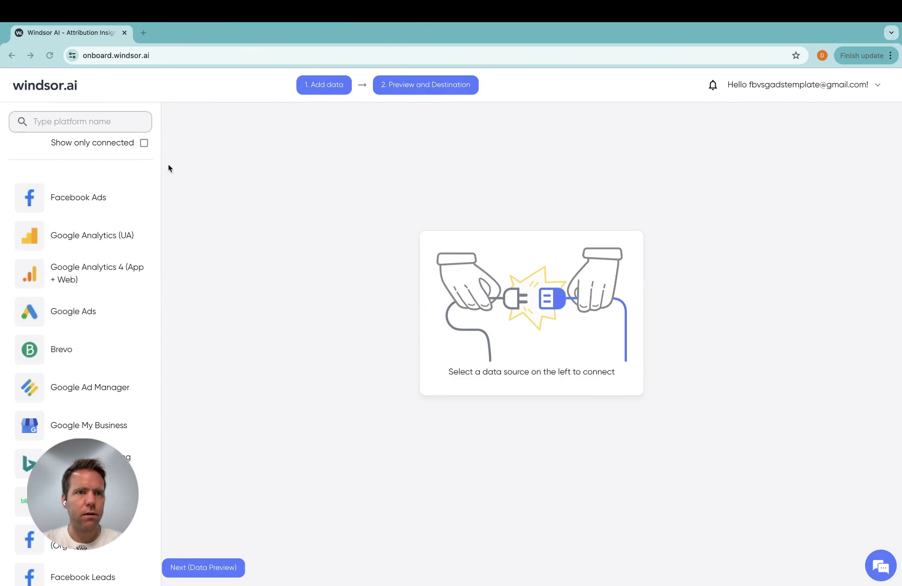
# Step: Search platforms for 'linked' and pick LinkedIn Organic, keeping the Windsor.ai account selected
pyautogui.click(115, 126)
pyautogui.write('linked')
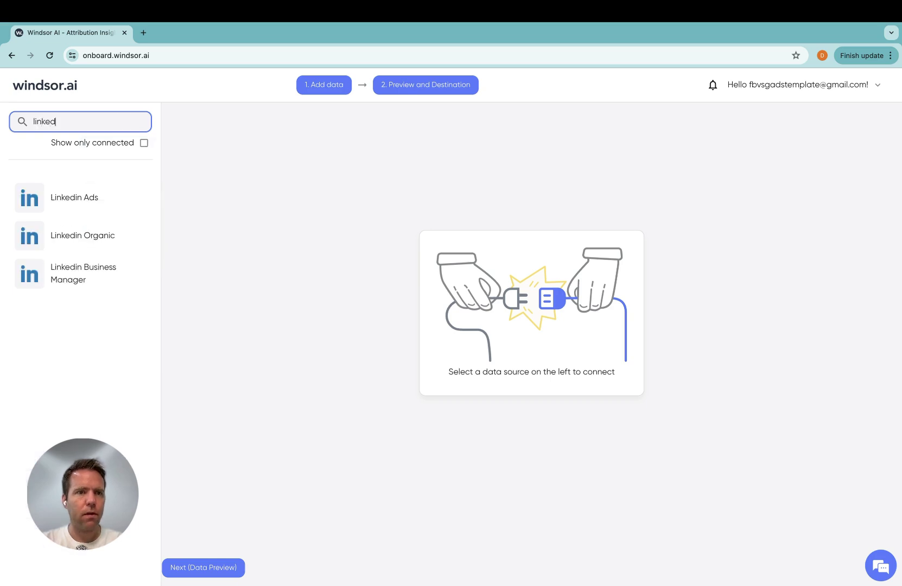
pyautogui.click(100, 242)
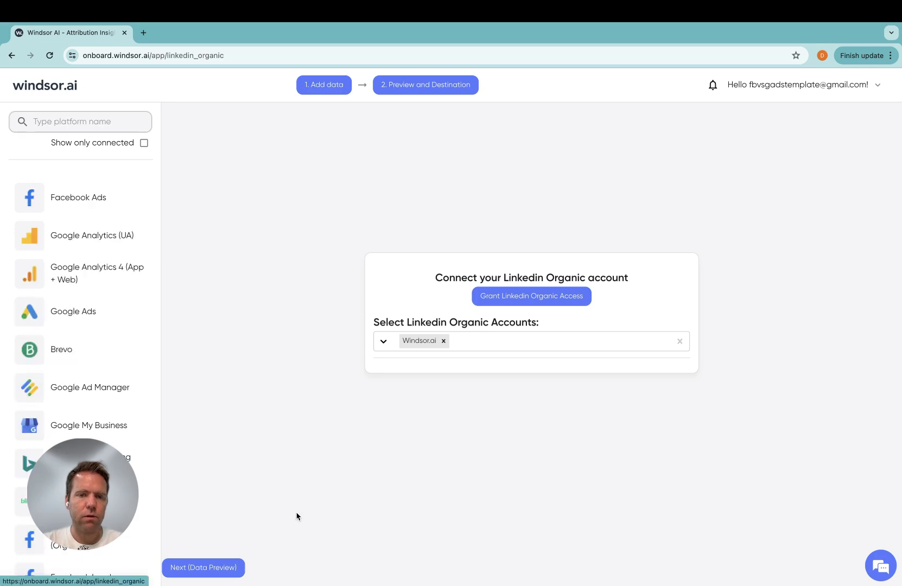
# Step: Move on to Data Preview and restrict the data source to linkedin_organic
pyautogui.click(231, 571)
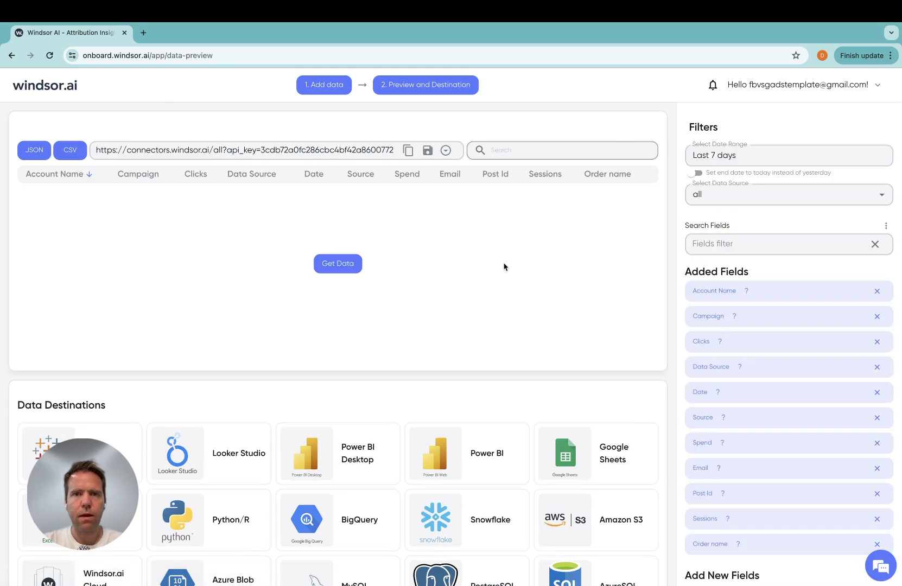
pyautogui.click(742, 196)
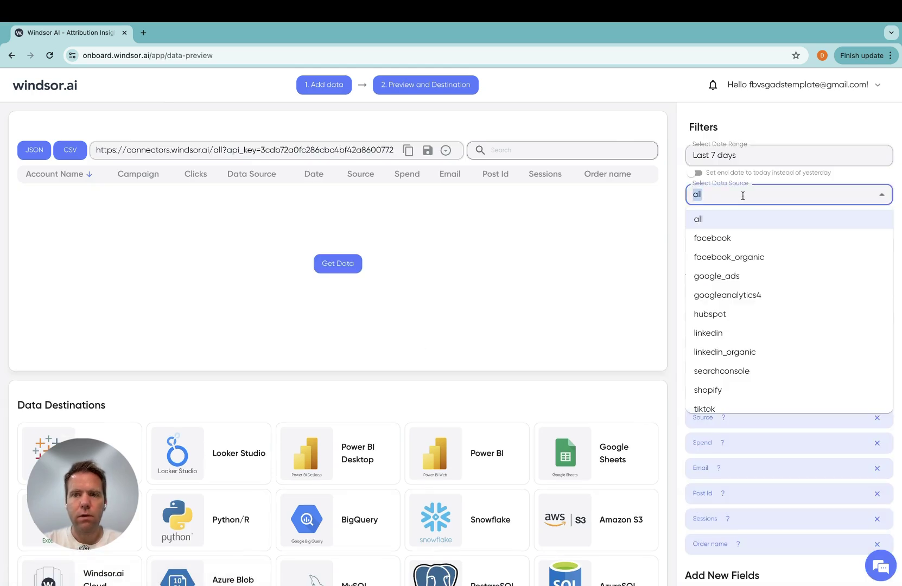
pyautogui.click(731, 358)
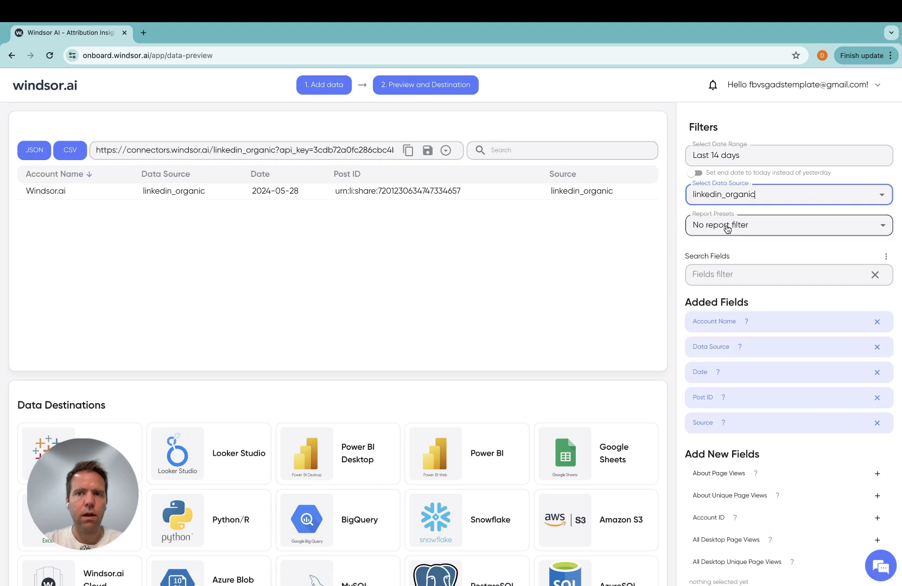
# Step: Set the preview date range to Last 180 days
pyautogui.click(745, 161)
pyautogui.click(607, 298)
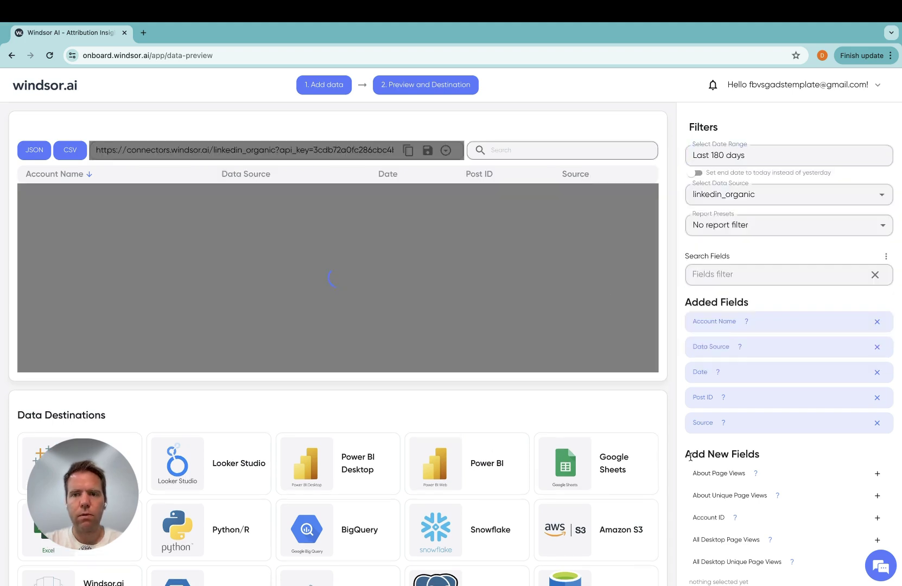
pyautogui.scroll(-1, 691, 458)
# Step: Filter fields for 'share' and add Share Text and Share URL
pyautogui.click(738, 255)
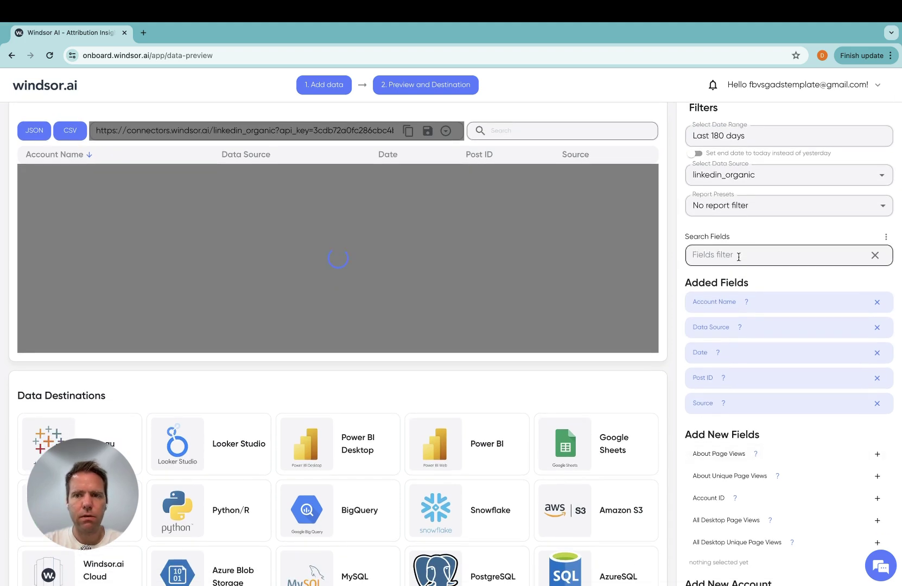
pyautogui.write('post')
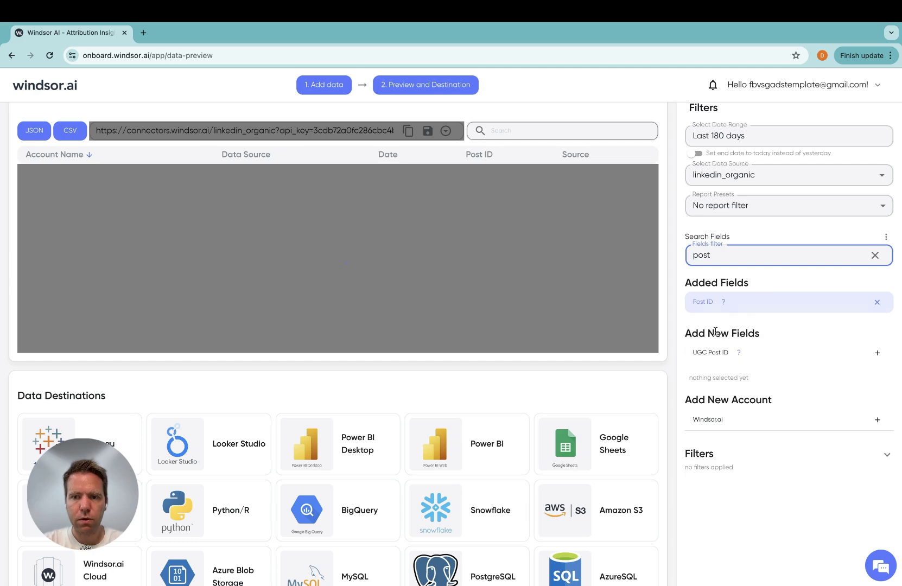
pyautogui.hotkey('ctrl', 'a')
pyautogui.press('BackSpace')
pyautogui.write('share')
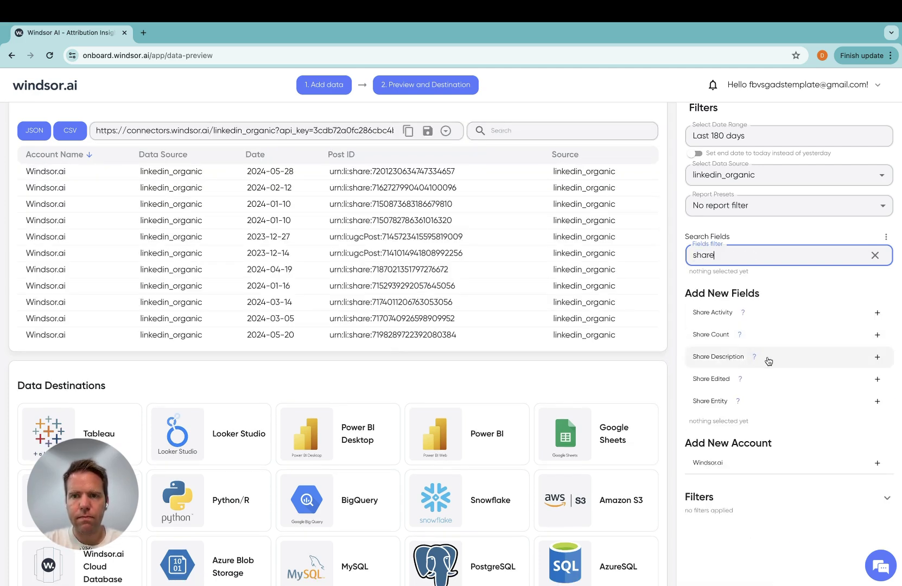
pyautogui.scroll(-4, 782, 387)
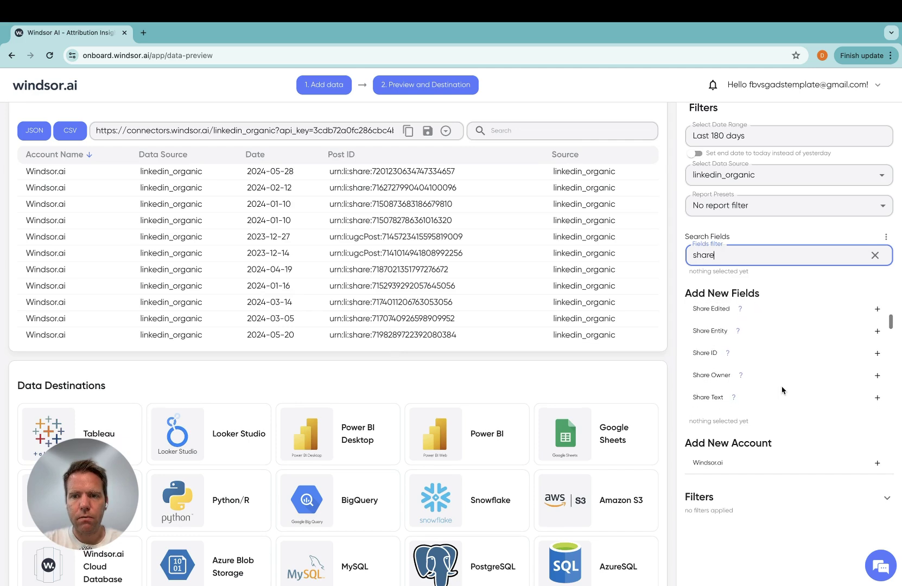
pyautogui.click(781, 370)
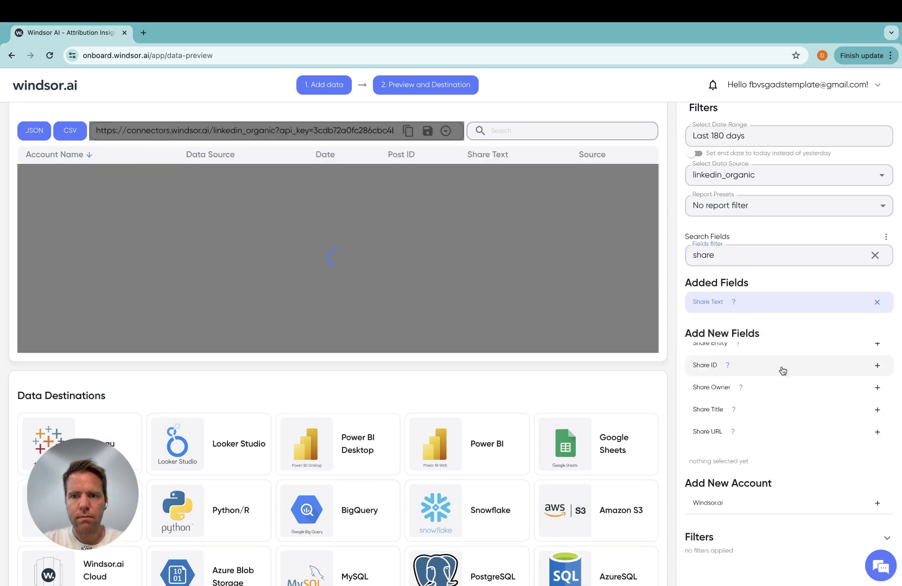
pyautogui.click(770, 440)
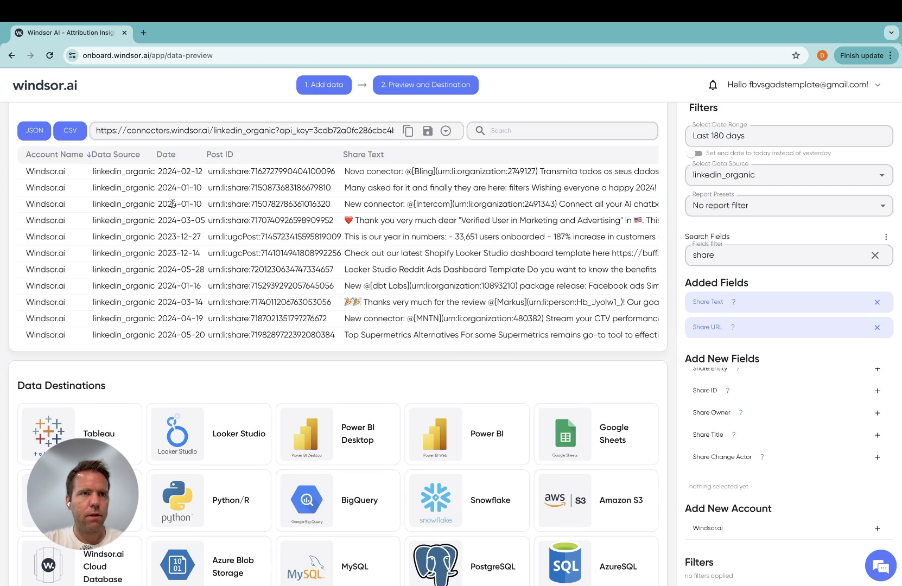
# Step: Filter fields for 'account' to add the Account ID column
pyautogui.click(737, 259)
pyautogui.doubleClick(722, 259)
pyautogui.write('a')
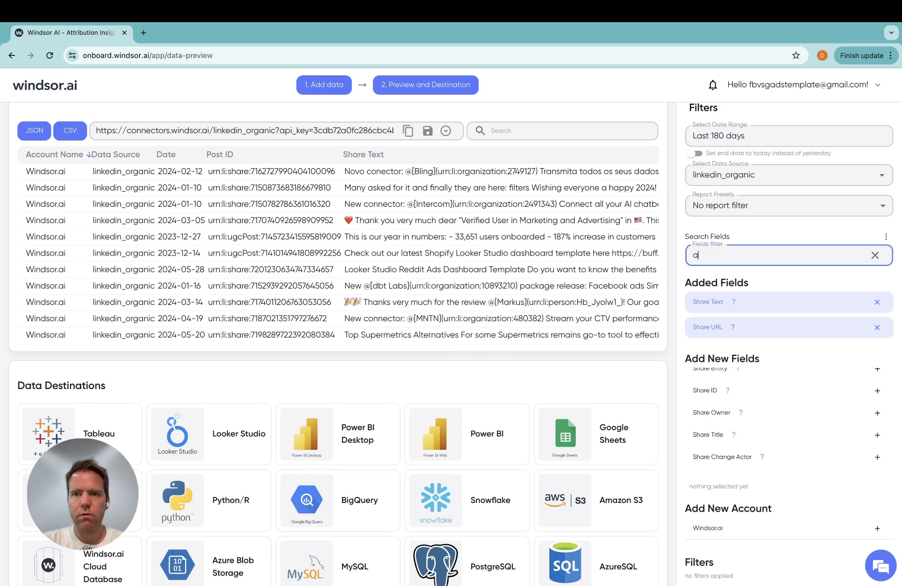
pyautogui.write('ccount')
pyautogui.hscroll(10, 225, 253)
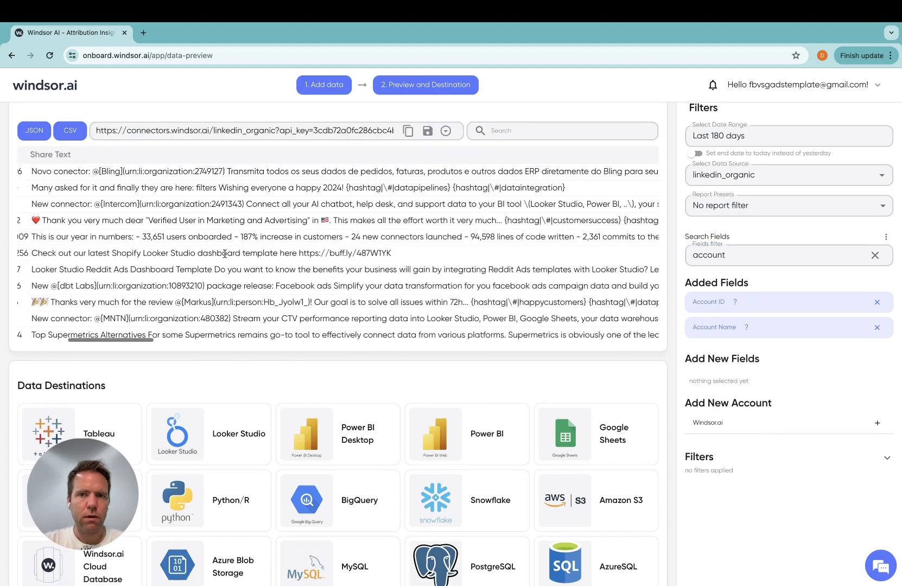
pyautogui.hscroll(-10, 224, 254)
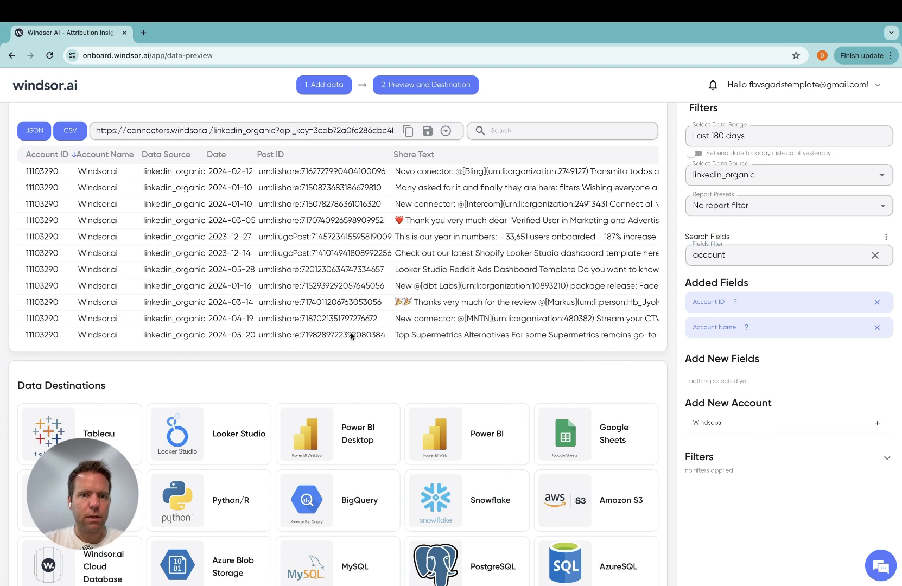
# Step: Choose Power BI Desktop as the destination and copy its connector URL
pyautogui.click(333, 433)
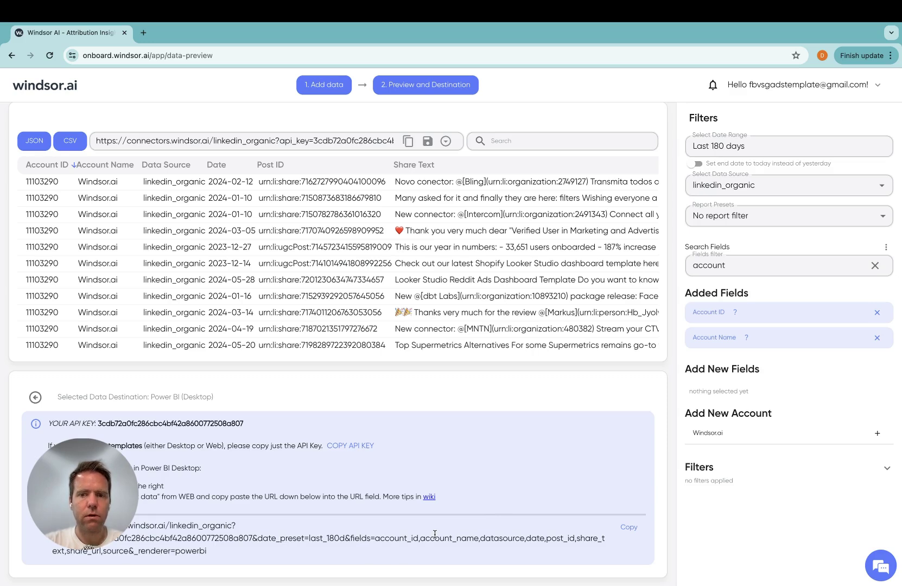
pyautogui.click(630, 530)
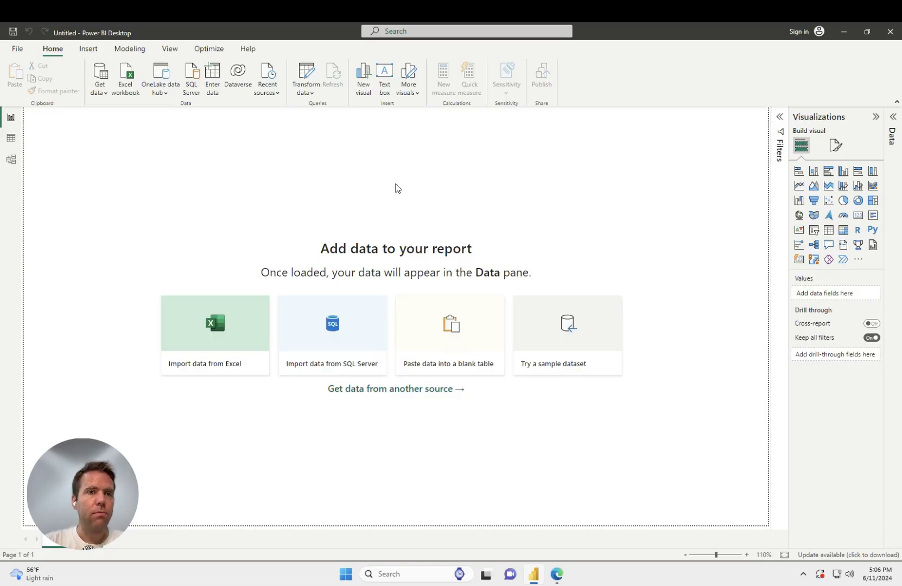
# Step: Import the pasted Windsor.ai connector URL as a Web source and Close & Apply
pyautogui.click(98, 93)
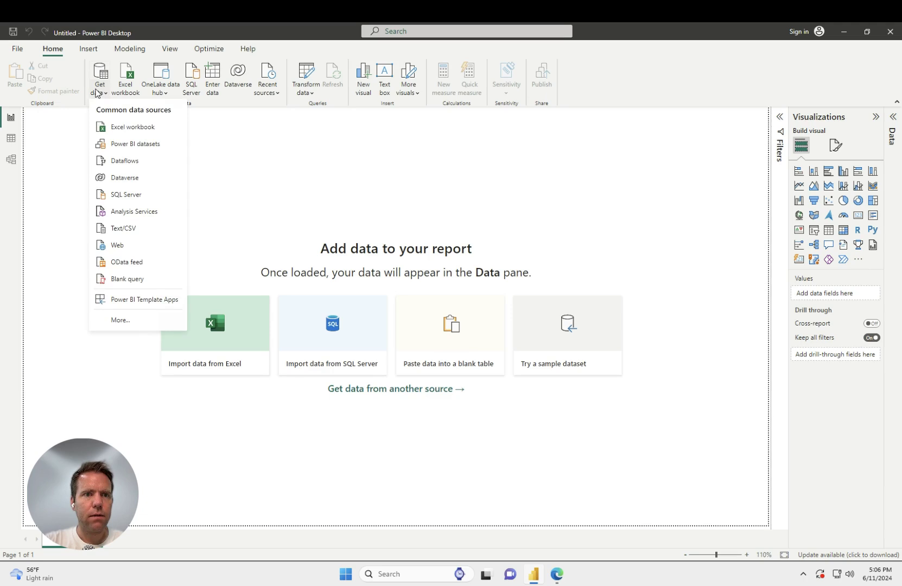
pyautogui.click(122, 245)
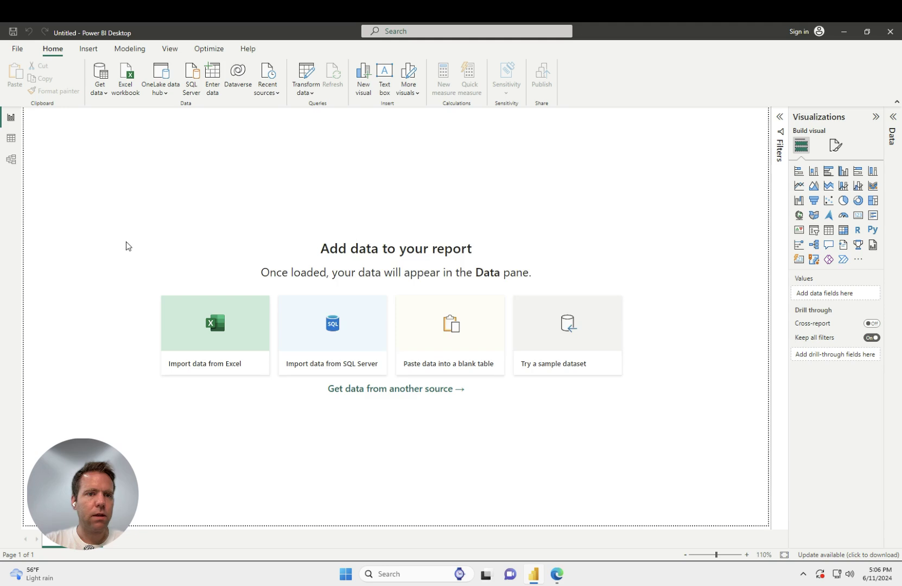
pyautogui.rightClick(377, 301)
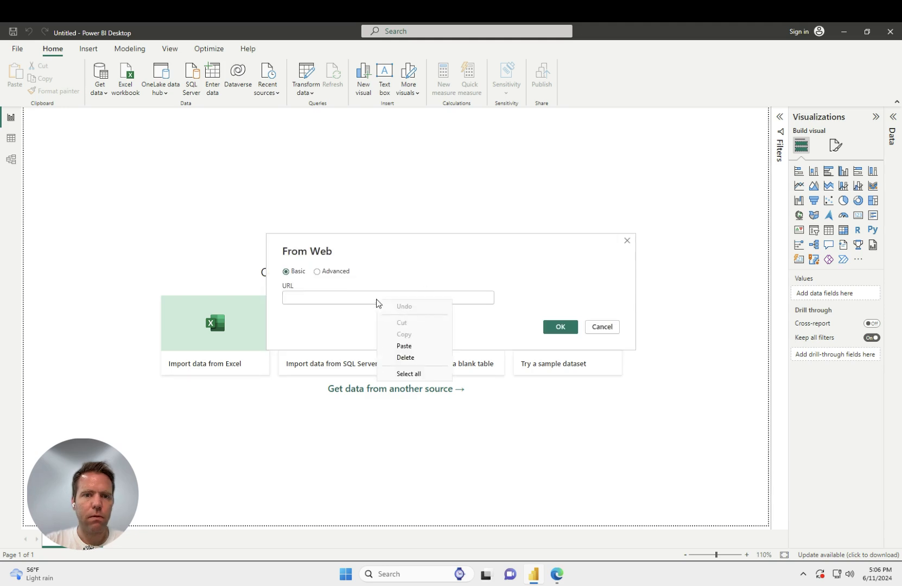
pyautogui.click(408, 348)
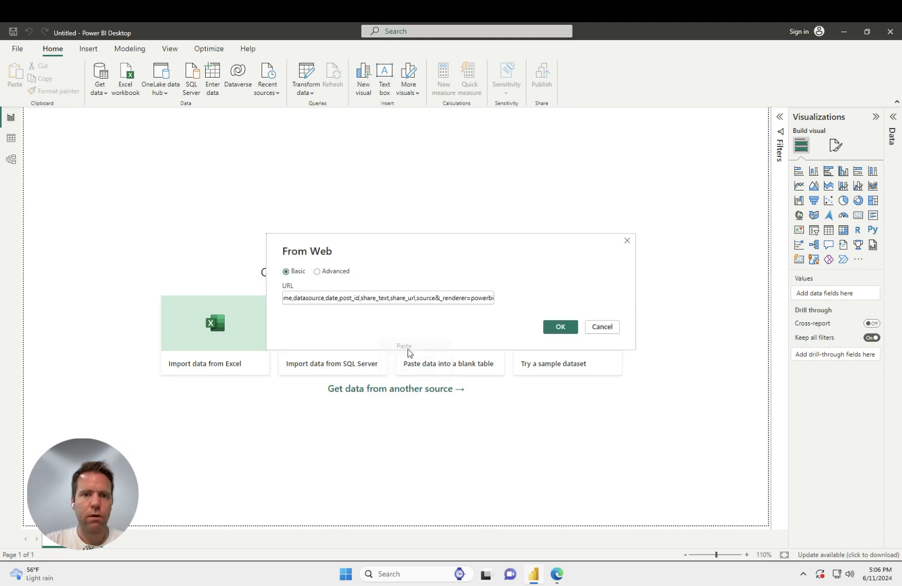
pyautogui.click(558, 327)
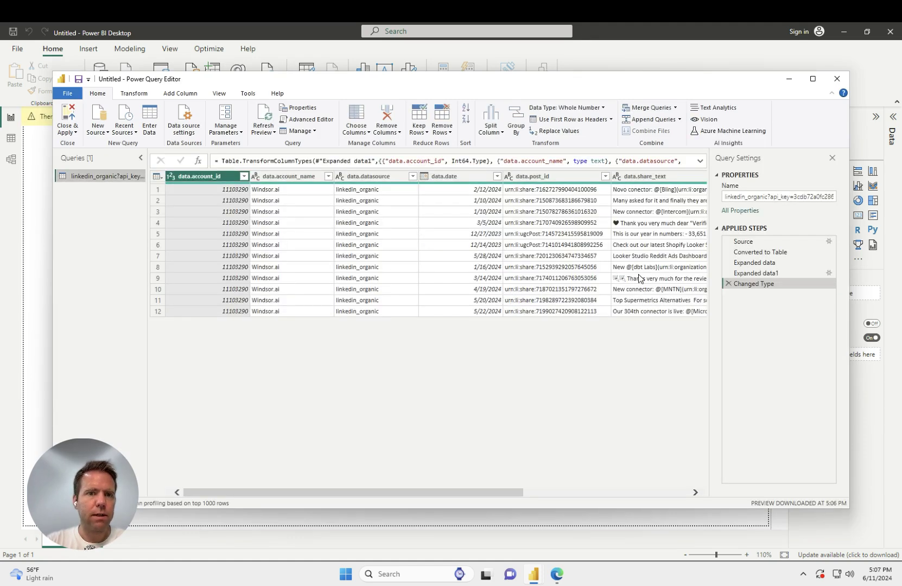
pyautogui.hotkey('alt', 'Tab')
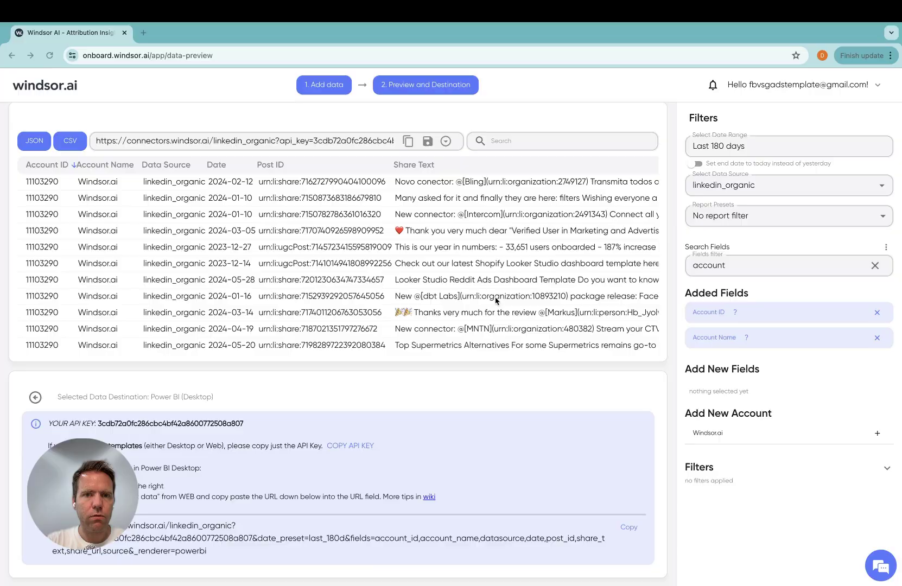
pyautogui.hotkey('alt', 'Tab')
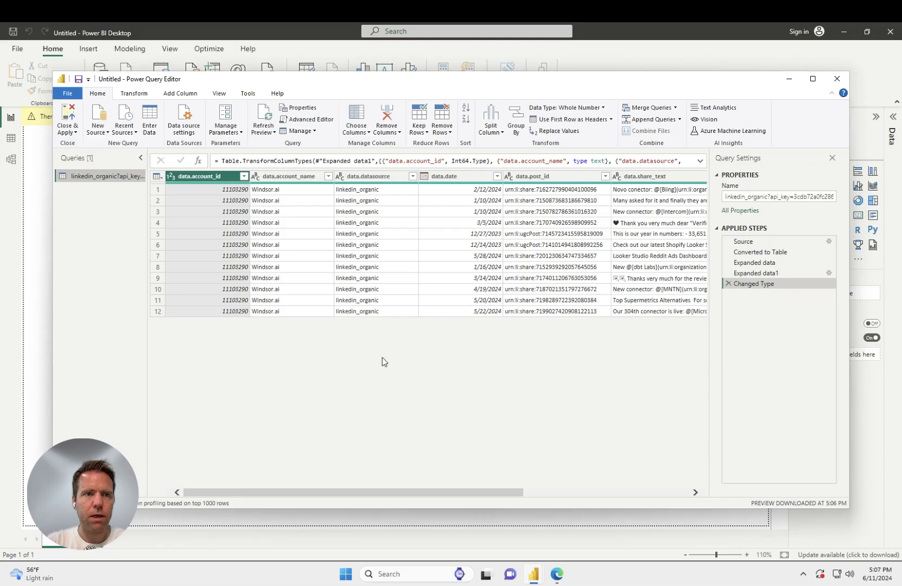
pyautogui.click(66, 119)
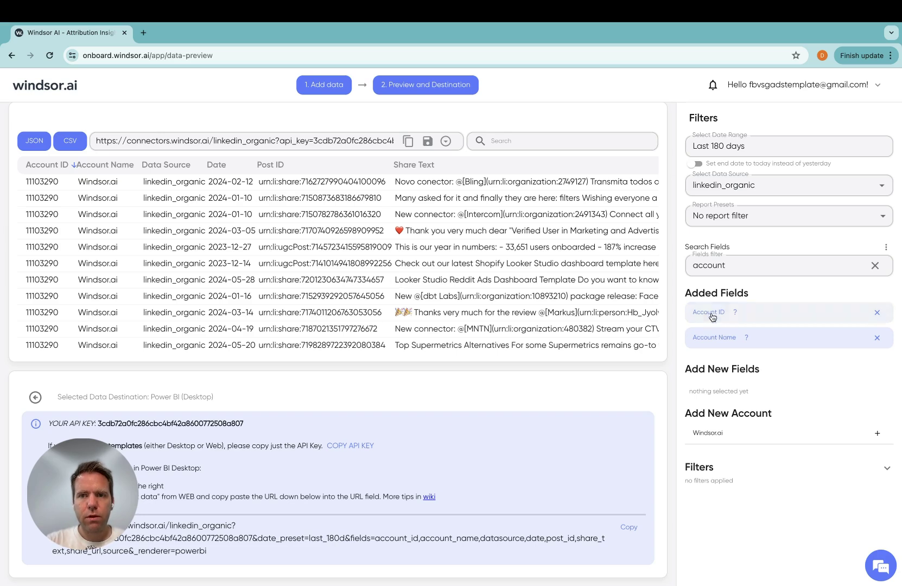
# Step: Show the Report Presets list in the Windsor.ai preview
pyautogui.click(744, 216)
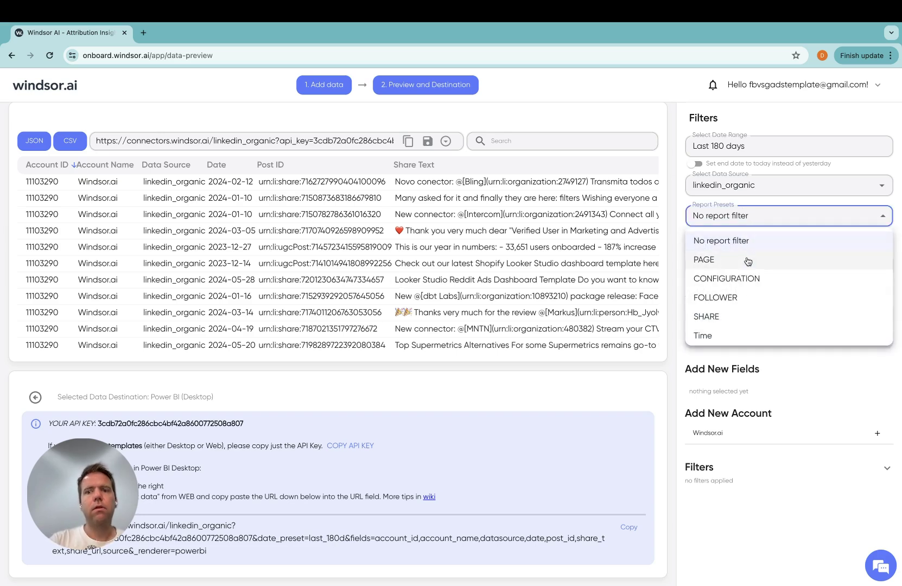